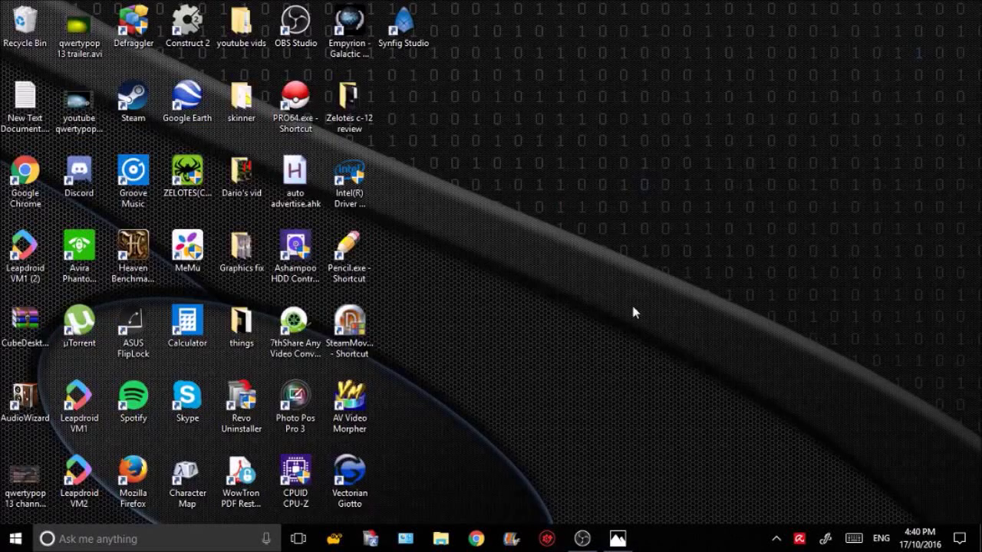
# Step: View the saved blue screen error image, then open Windows Settings from the Start menu
pyautogui.click(618, 539)
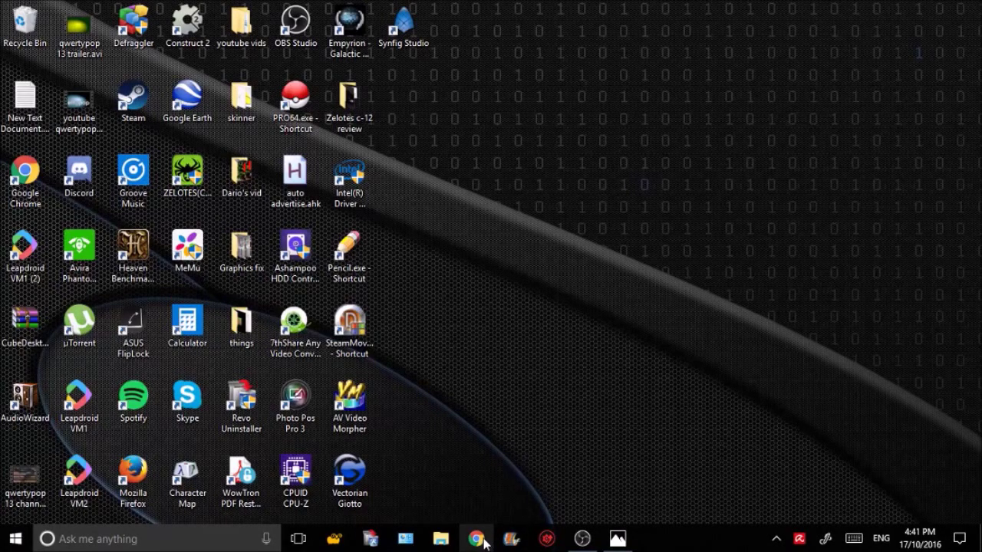
pyautogui.click(7, 542)
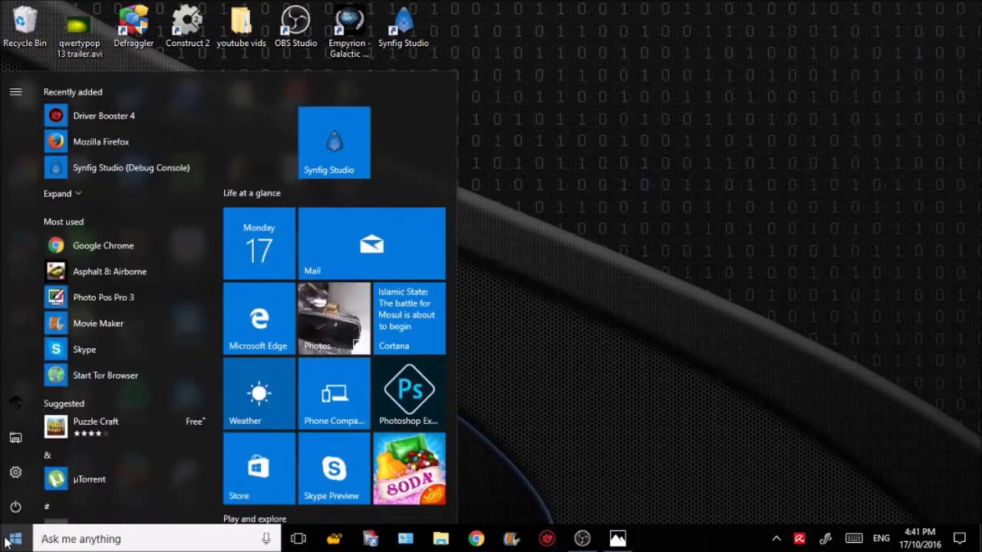
pyautogui.click(23, 545)
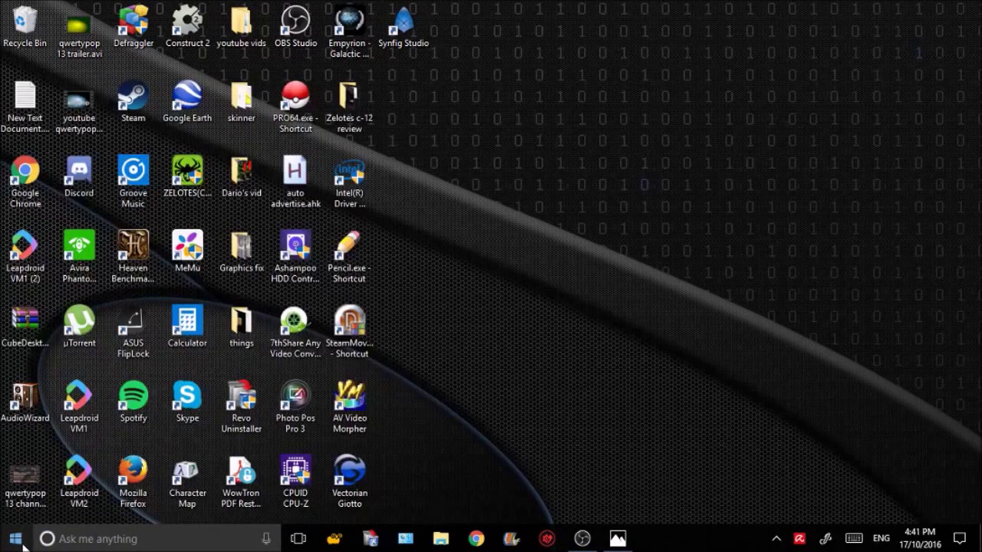
pyautogui.click(17, 541)
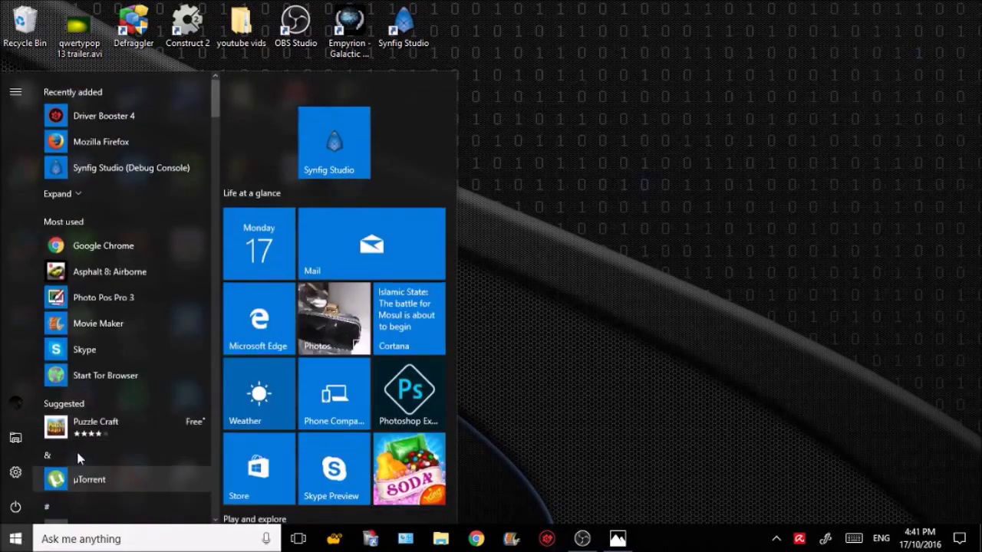
pyautogui.click(15, 475)
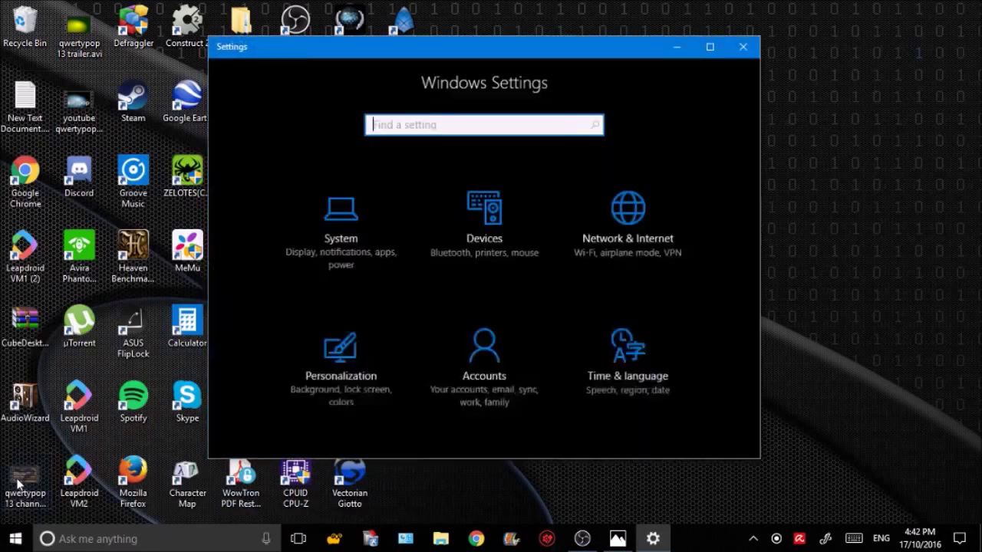
pyautogui.scroll(-1, 624, 376)
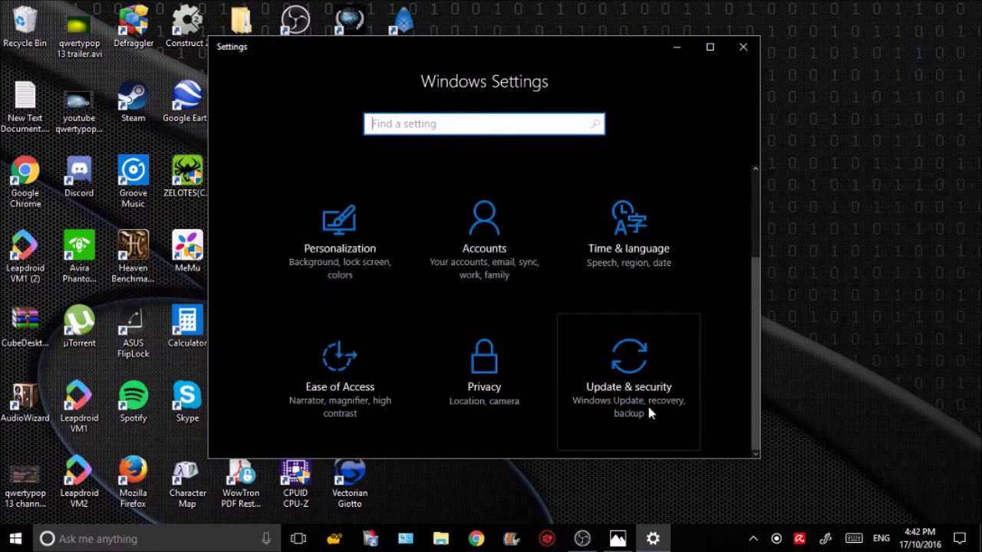
# Step: Start a check for new updates under Update & security
pyautogui.click(666, 379)
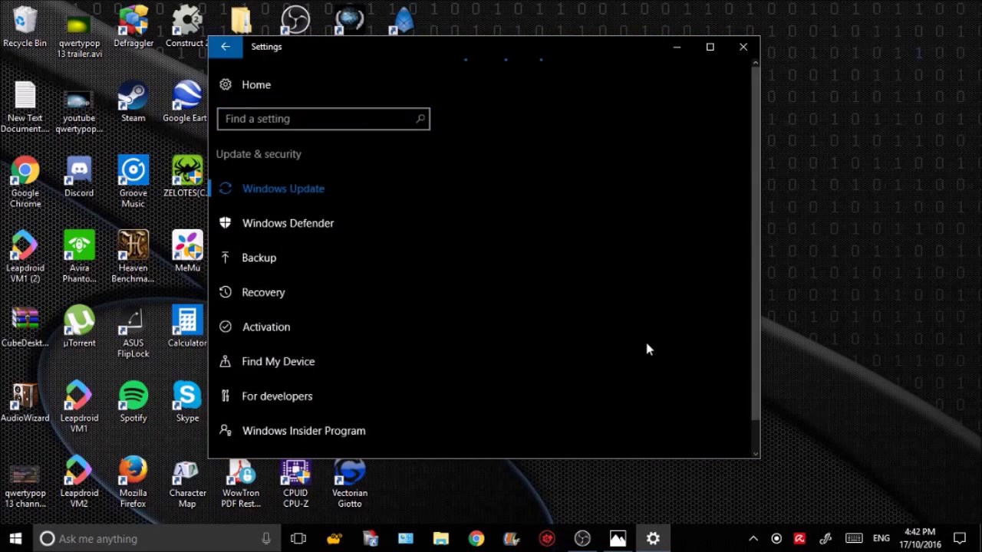
pyautogui.click(530, 159)
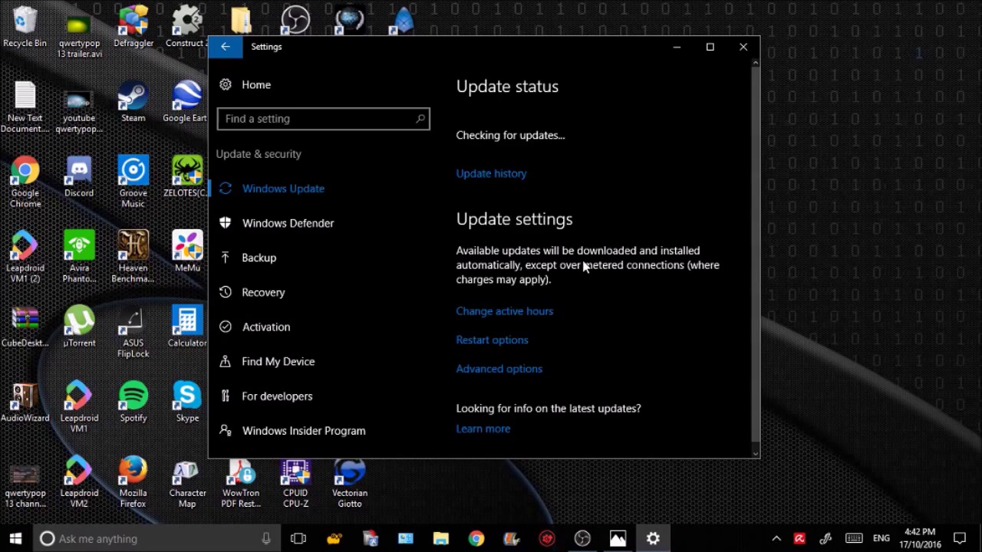
pyautogui.click(477, 540)
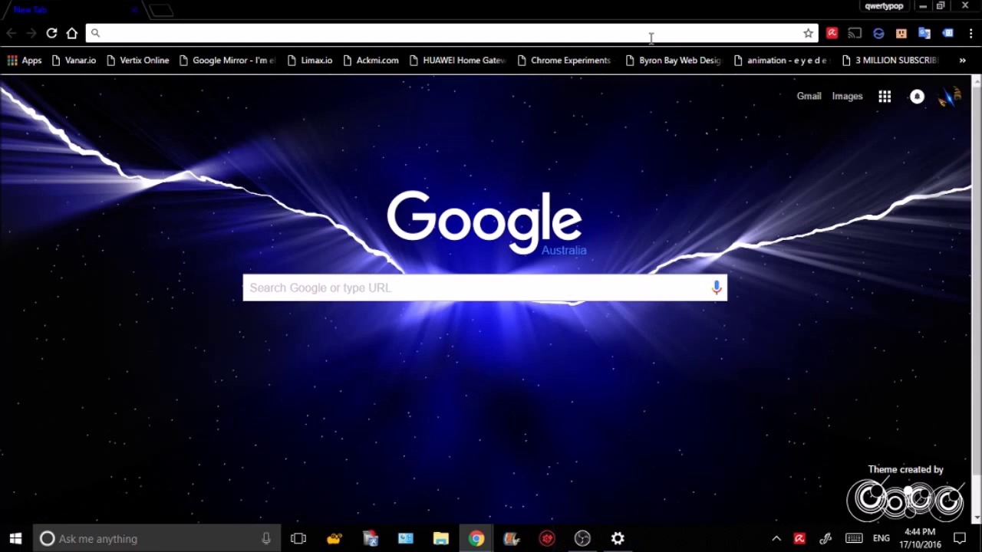
# Step: Search Google for 'asus transformer book tp300la drivers'
pyautogui.write('asus tra')
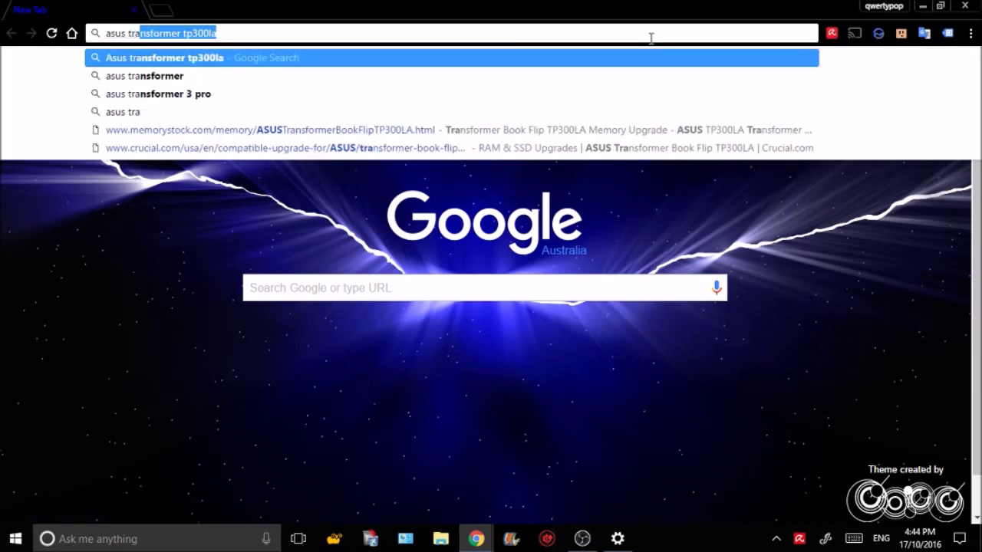
pyautogui.write('nsformer')
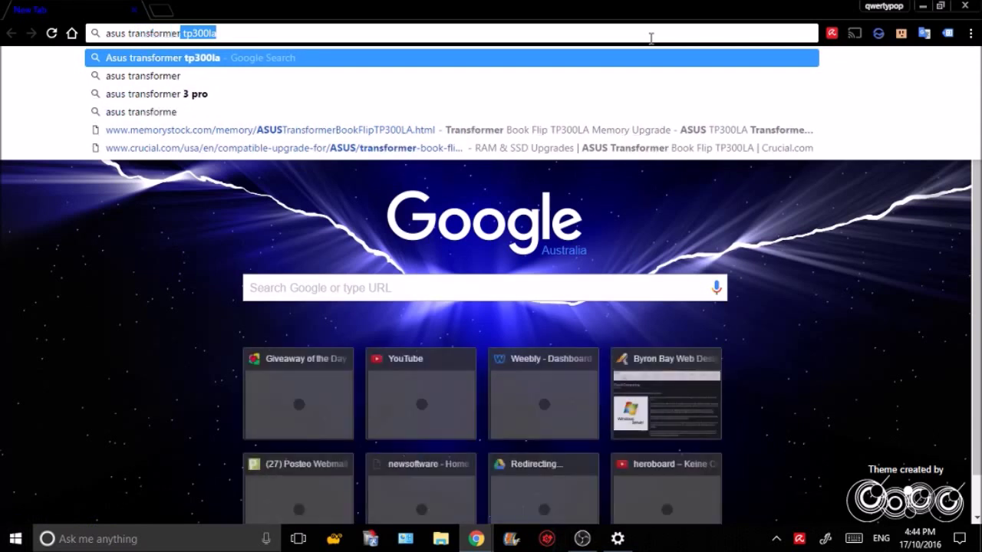
pyautogui.write(' book tp')
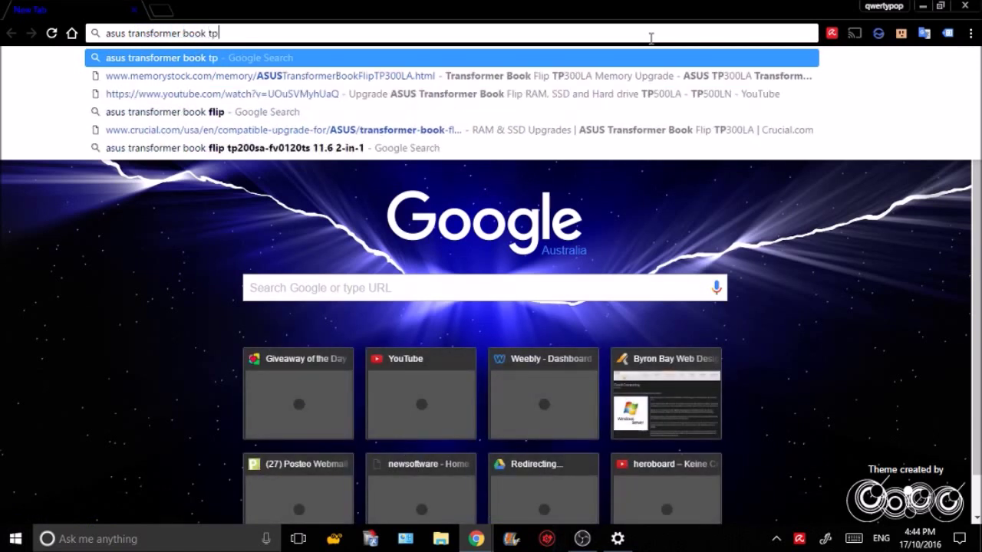
pyautogui.write('300la')
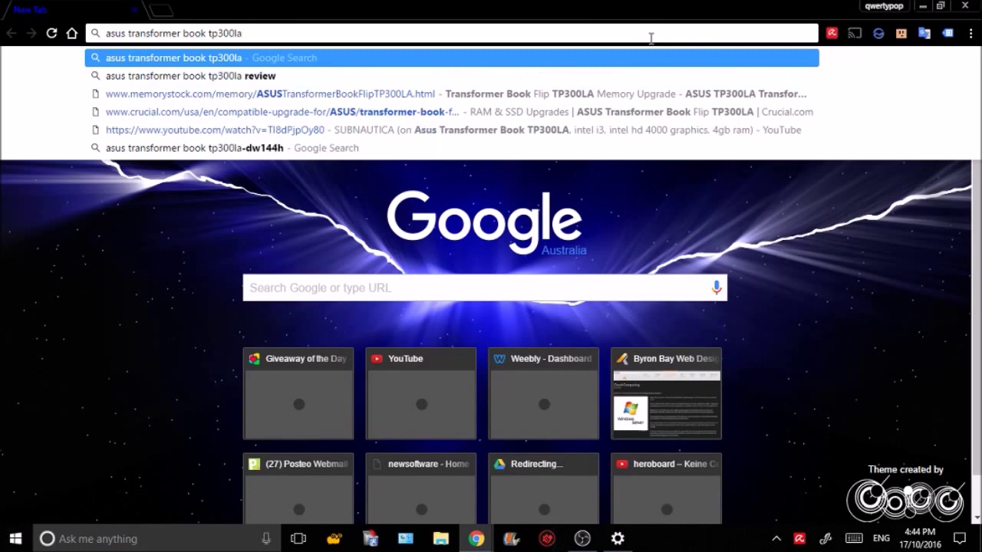
pyautogui.write(' dr')
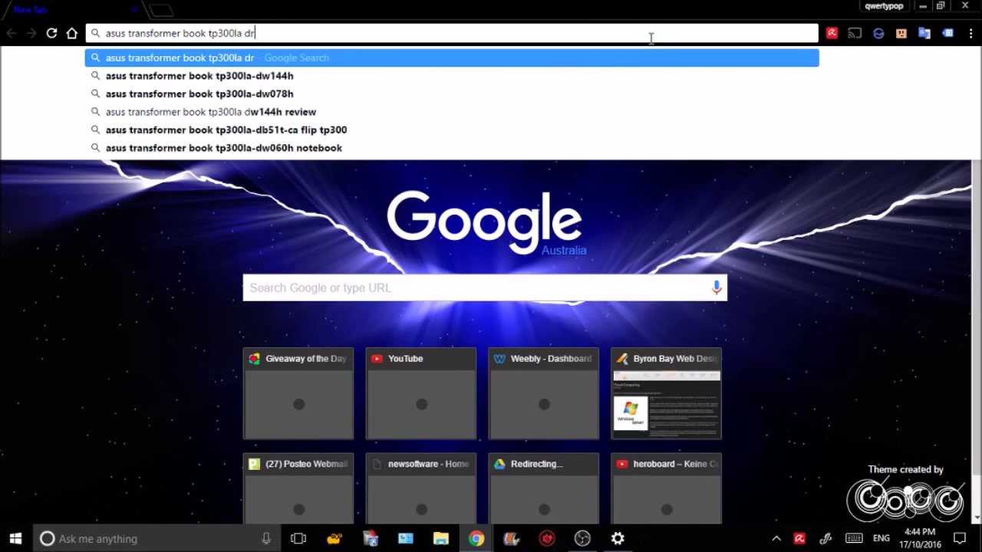
pyautogui.write('ivers\\')
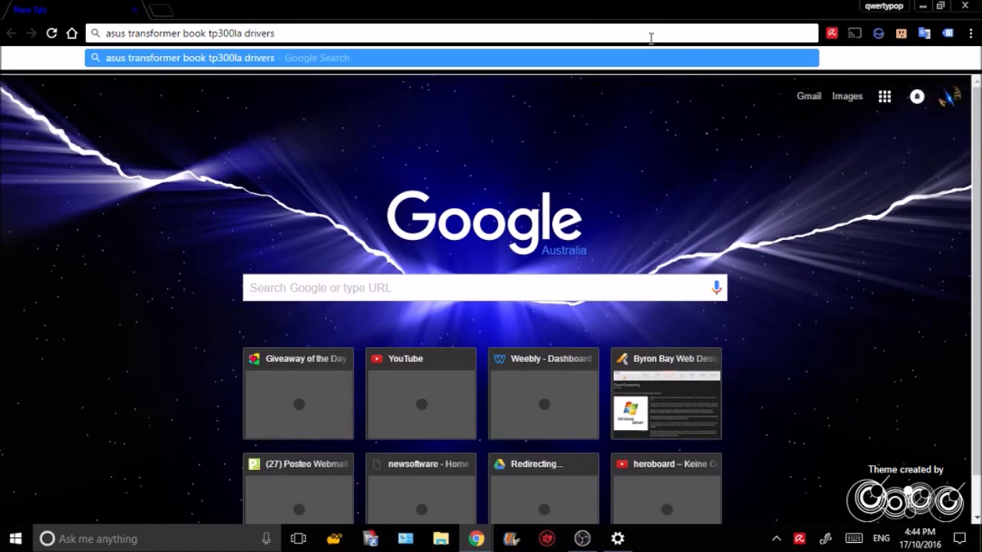
pyautogui.press('Return')
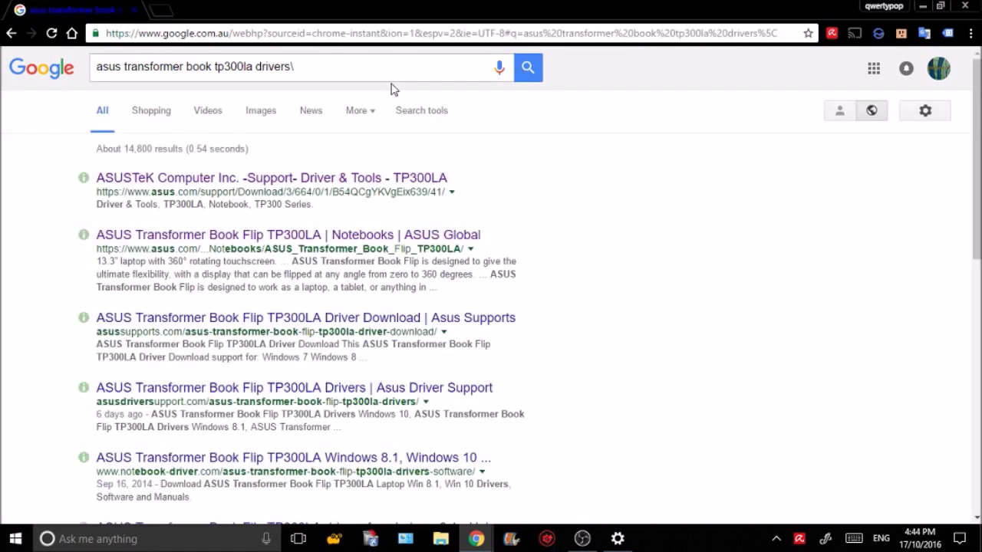
pyautogui.click(388, 70)
# Step: Rerun the search without the stray backslash and open the ASUS TP300LA Driver & Tools page
pyautogui.press('BackSpace')
pyautogui.press('Return')
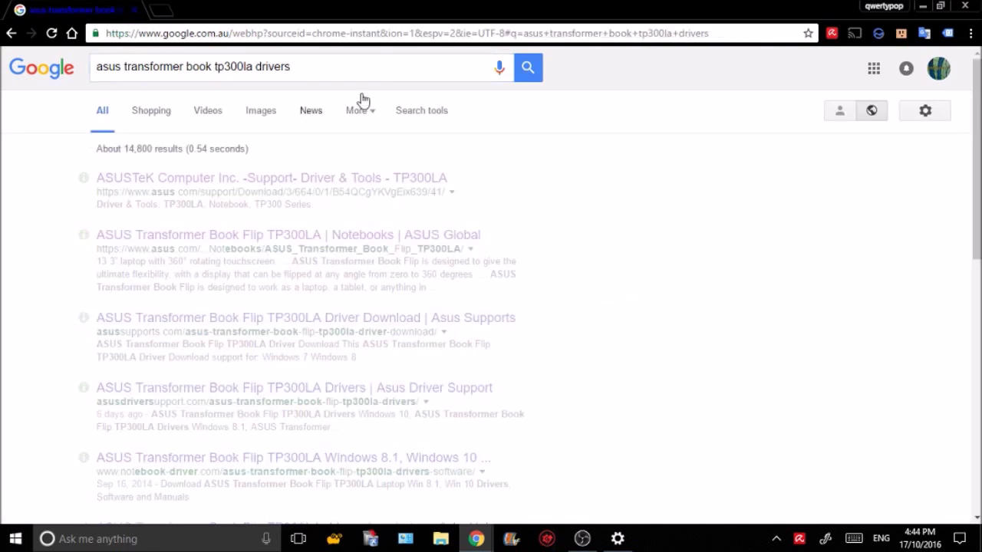
pyautogui.click(272, 184)
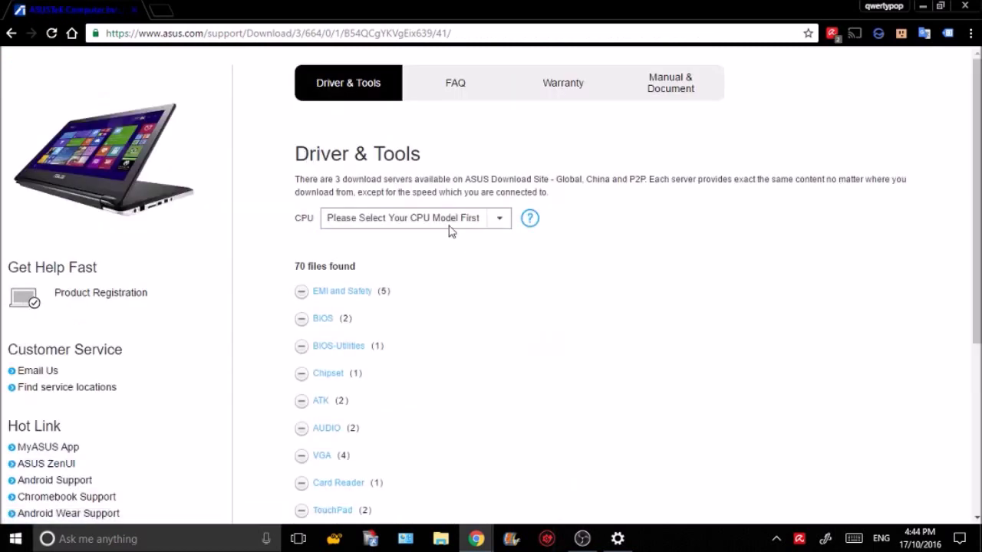
# Step: Filter the ASUS drivers to CPU lx-4xxxxU and Windows 10 64bit
pyautogui.click(464, 221)
pyautogui.click(364, 246)
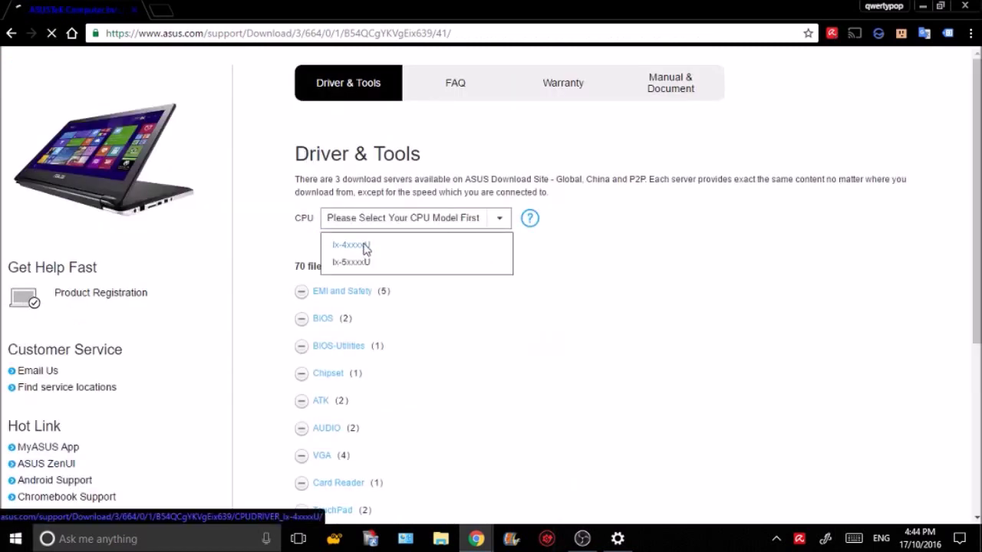
pyautogui.click(741, 219)
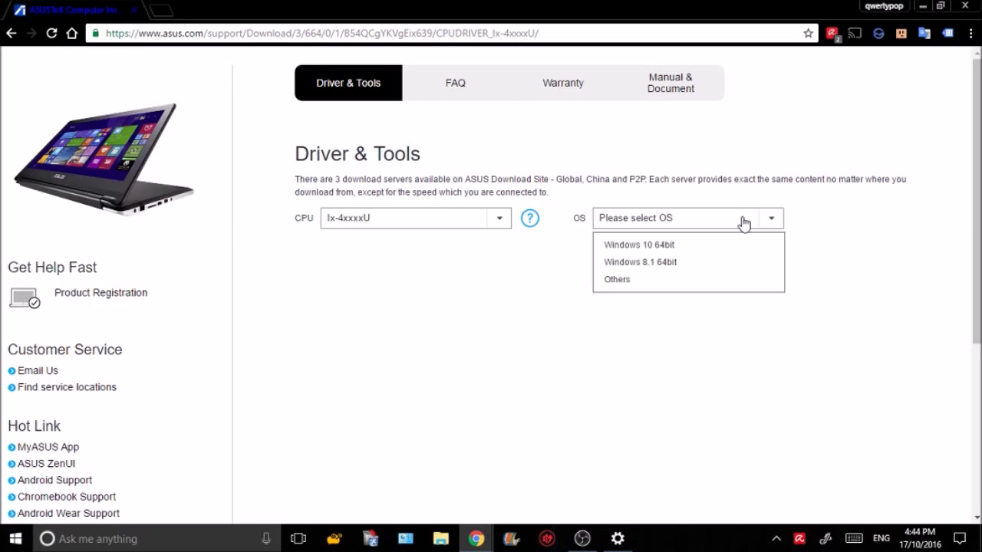
pyautogui.click(685, 247)
# Step: Expand and collapse EMI and Safety, then expand the Card Reader driver details
pyautogui.scroll(-2, 399, 290)
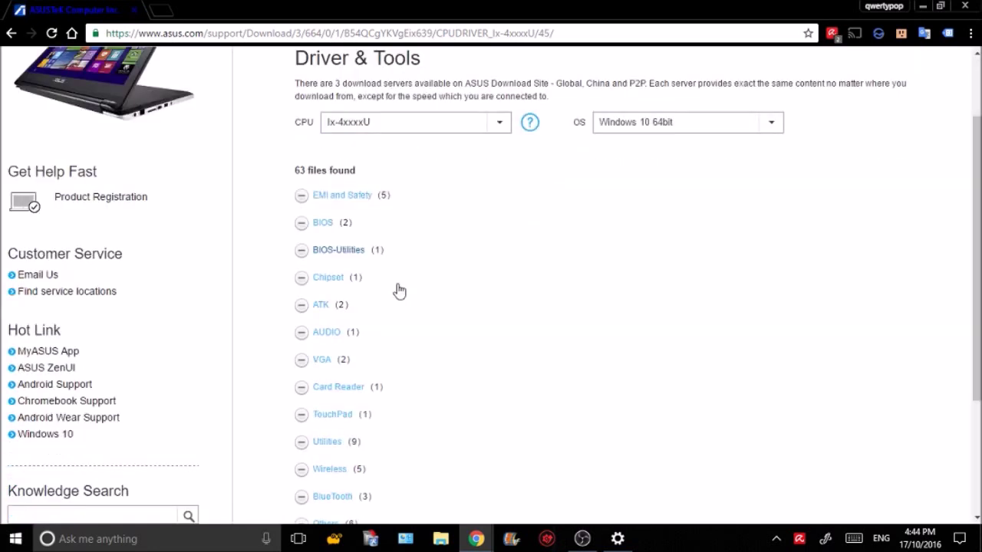
pyautogui.click(302, 196)
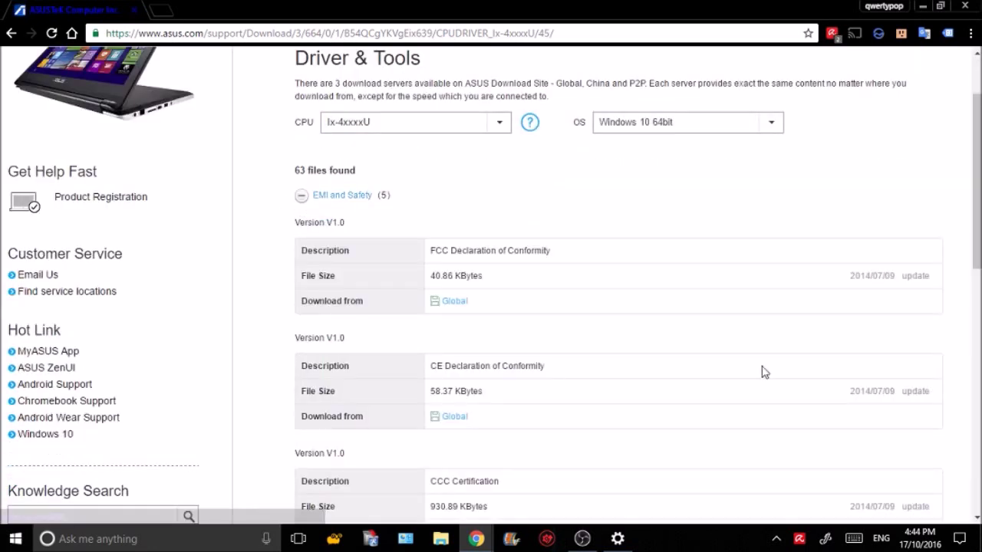
pyautogui.click(302, 198)
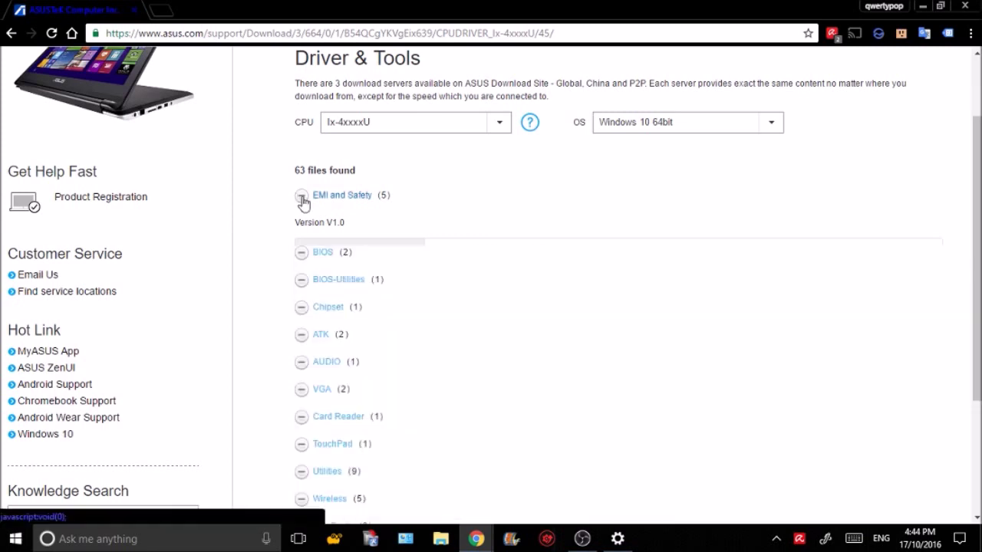
pyautogui.scroll(-3, 322, 207)
pyautogui.click(315, 202)
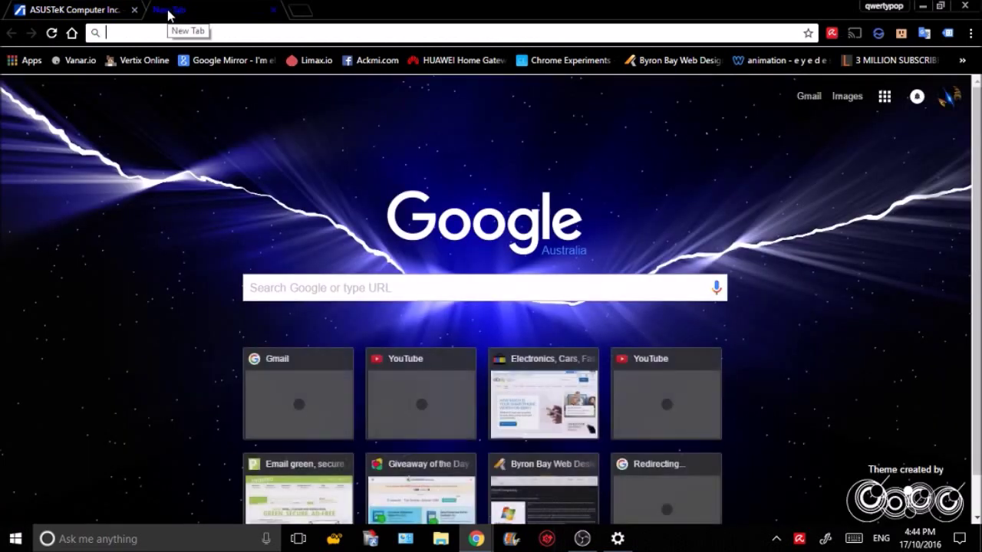
# Step: Search 'dell latitude e7450 drivers' in a new tab and open the Product Support | Dell US result
pyautogui.write('dee')
pyautogui.press('BackSpace')
pyautogui.write('l')
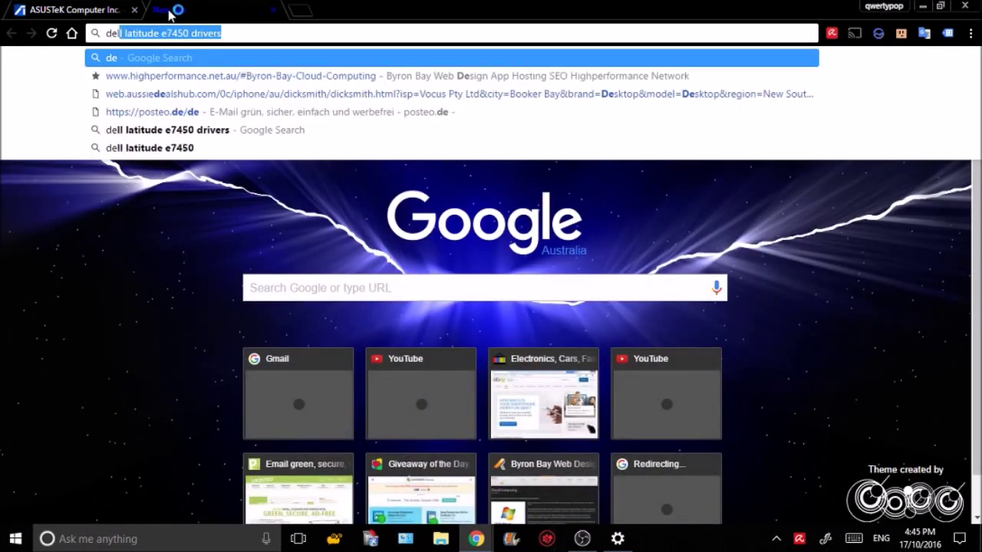
pyautogui.write('l lati')
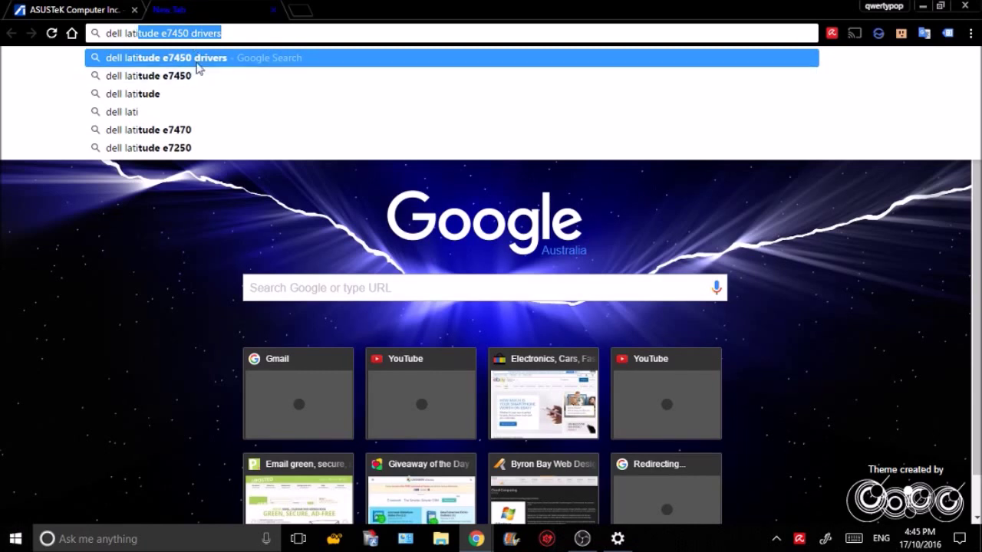
pyautogui.press('Return')
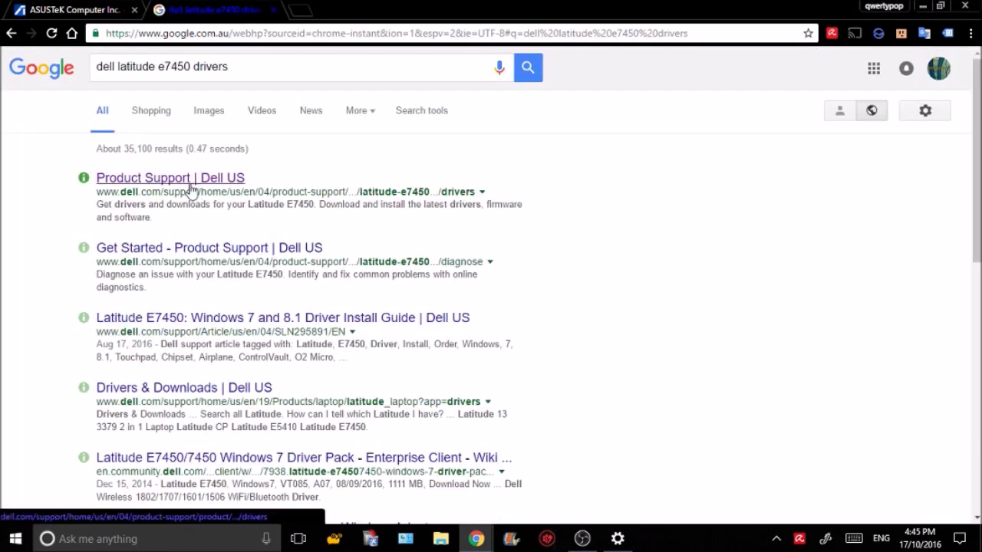
pyautogui.click(191, 191)
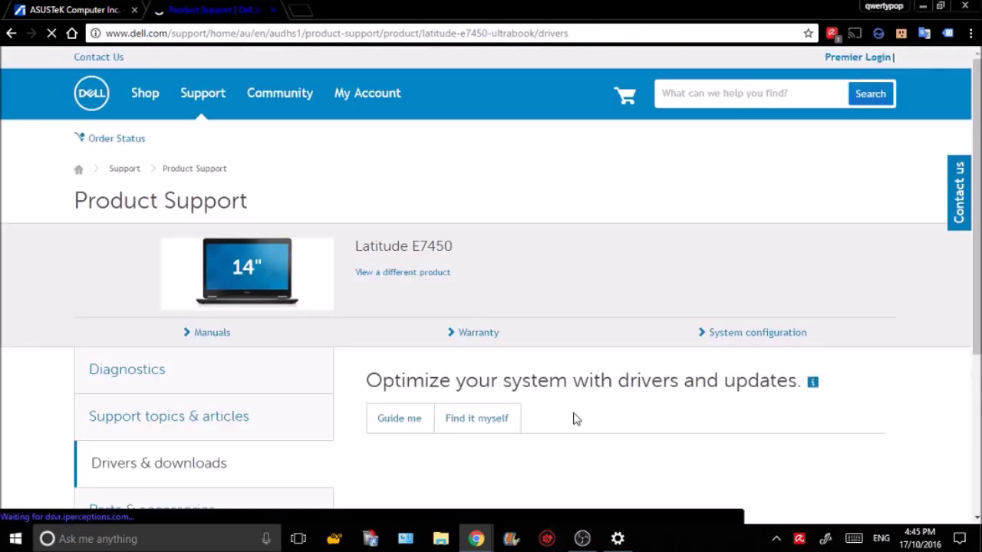
# Step: Choose 'Find it myself' on Dell's E7450 page, then expand and collapse the Application category
pyautogui.scroll(-3, 559, 391)
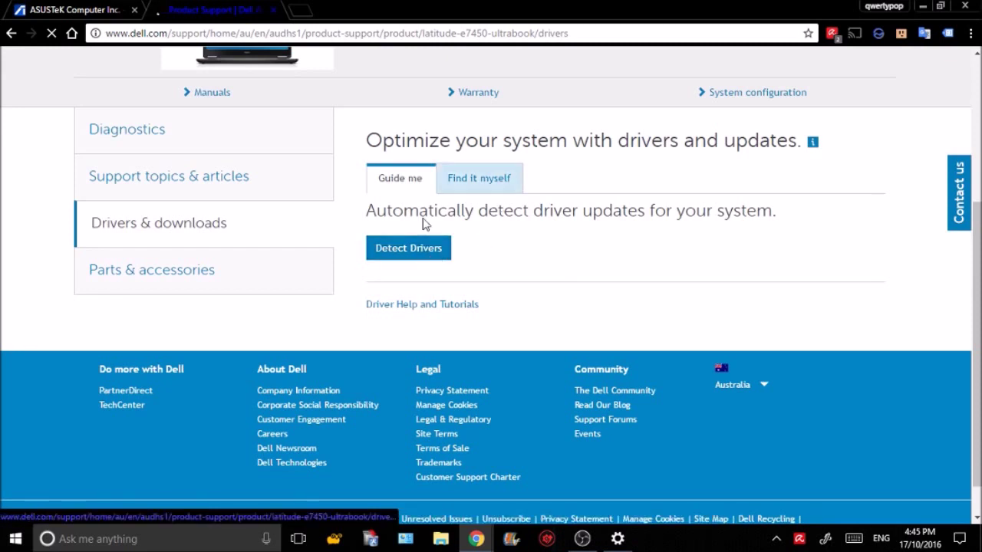
pyautogui.click(499, 186)
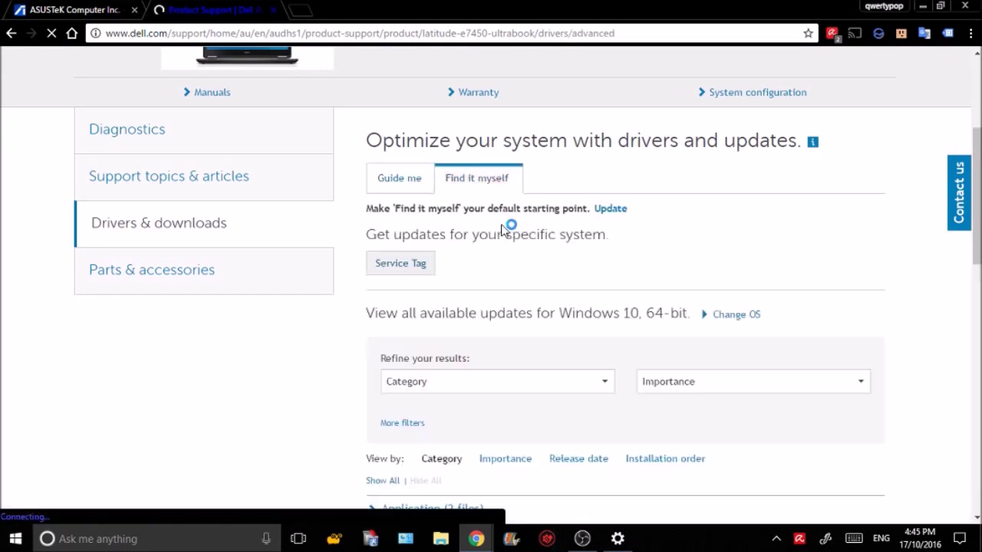
pyautogui.scroll(-5, 508, 226)
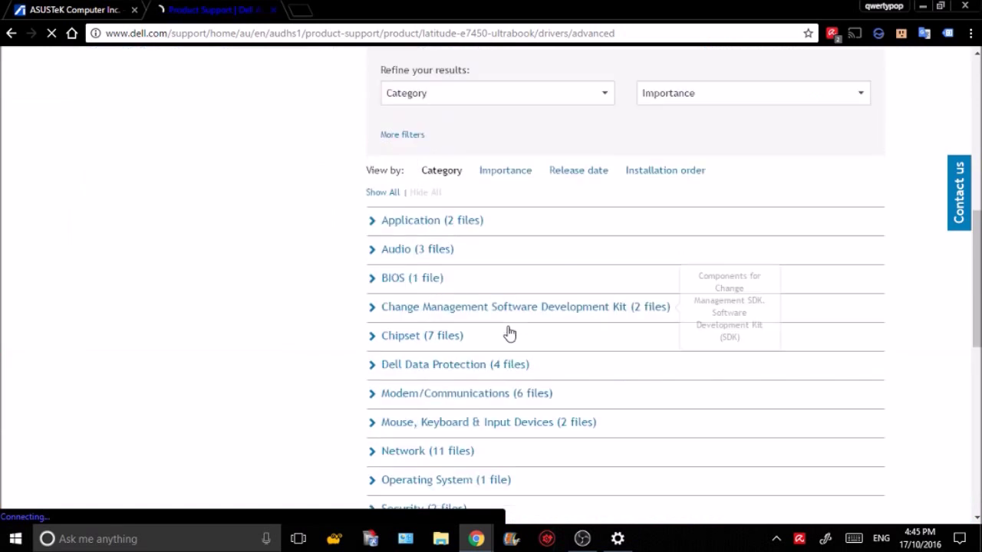
pyautogui.click(373, 224)
pyautogui.click(373, 224)
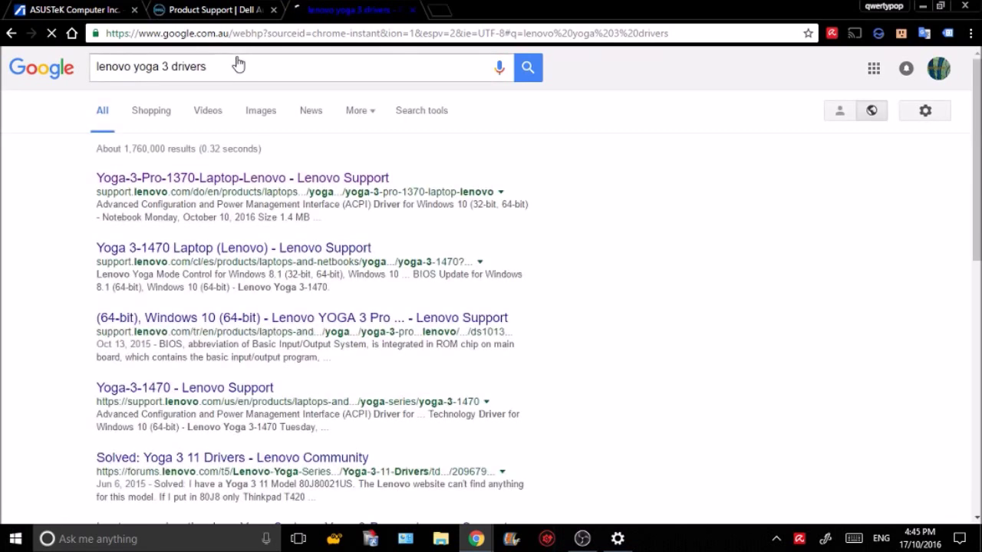
# Step: Open the first Lenovo Support result for the Yoga 3 Pro-1370
pyautogui.click(294, 183)
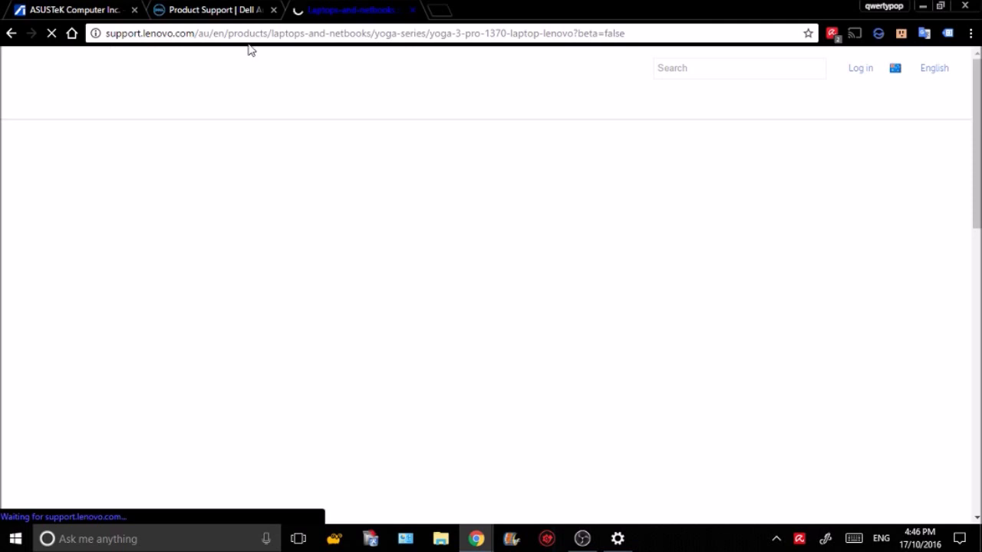
# Step: Scroll through the Yoga 3 Pro-1370 Drivers & Software table of Windows 10 64-bit drivers, then close Chrome
pyautogui.scroll(-2, 570, 345)
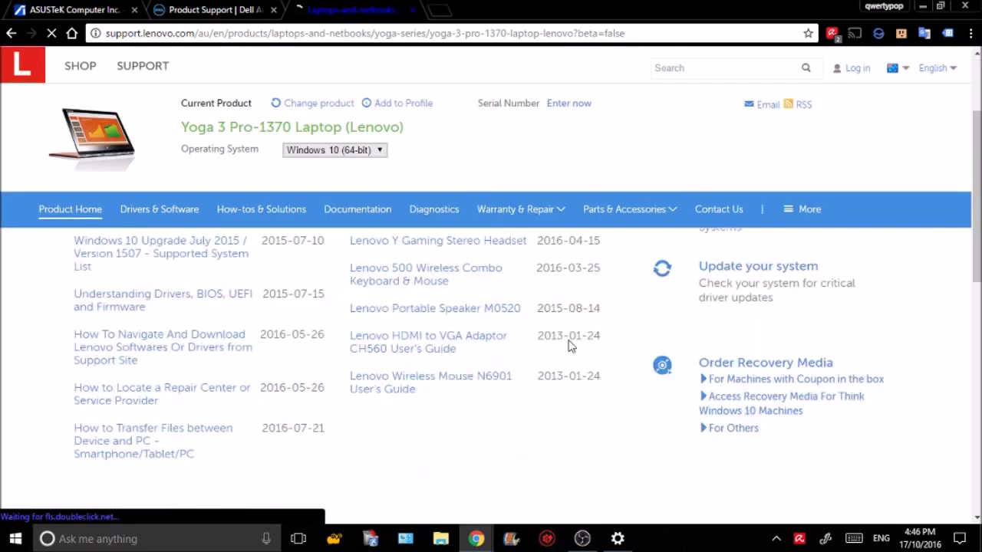
pyautogui.scroll(2, 570, 344)
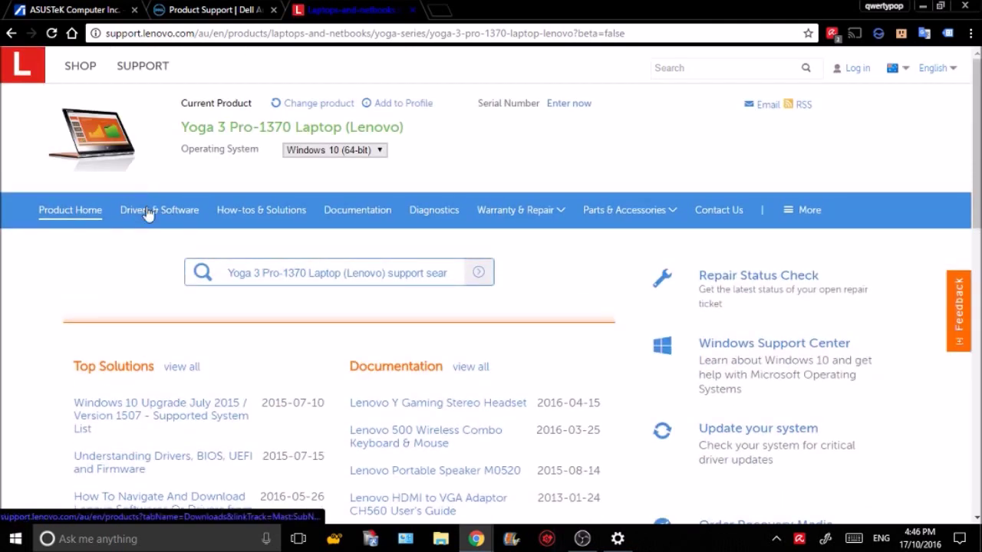
pyautogui.click(147, 209)
pyautogui.scroll(-4, 463, 276)
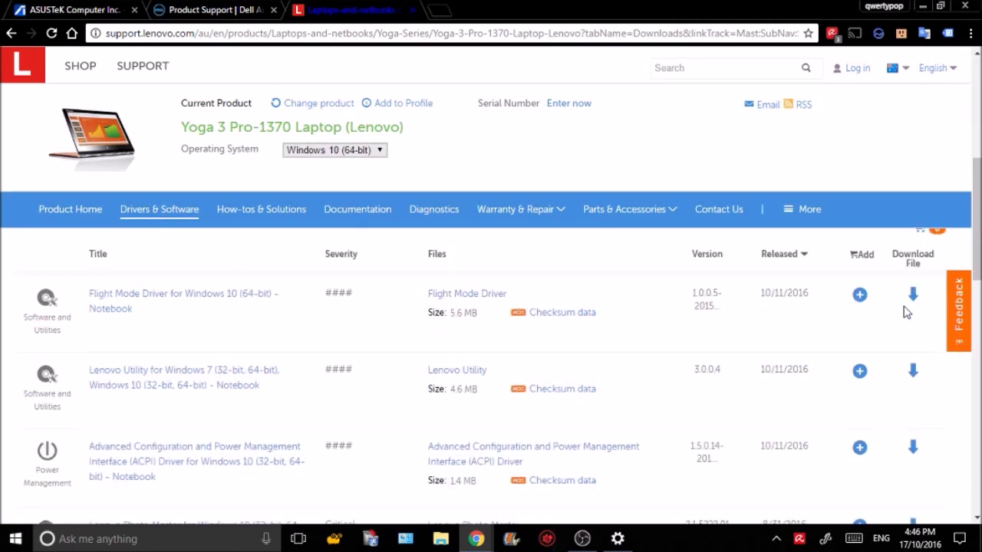
pyautogui.scroll(-3, 908, 314)
pyautogui.scroll(-3, 908, 339)
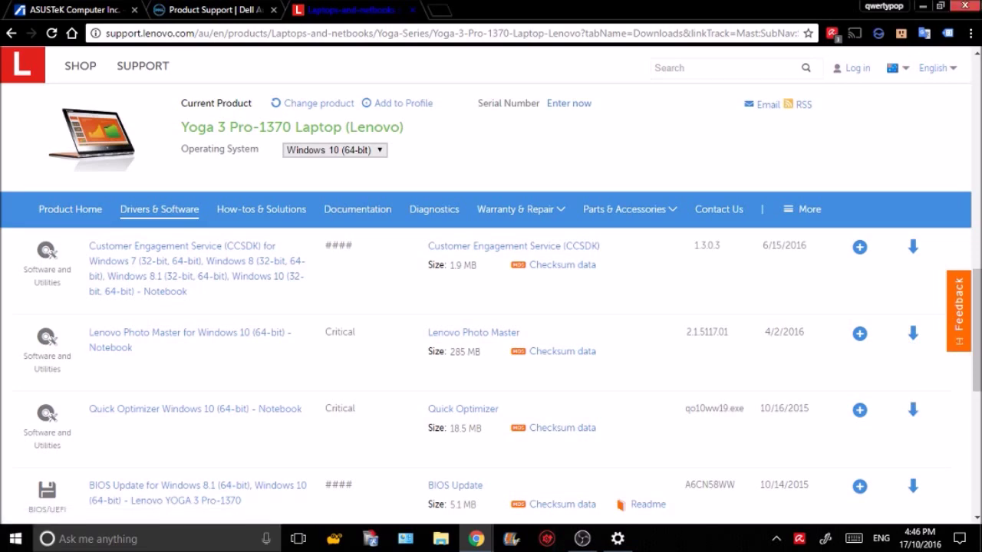
pyautogui.click(965, 6)
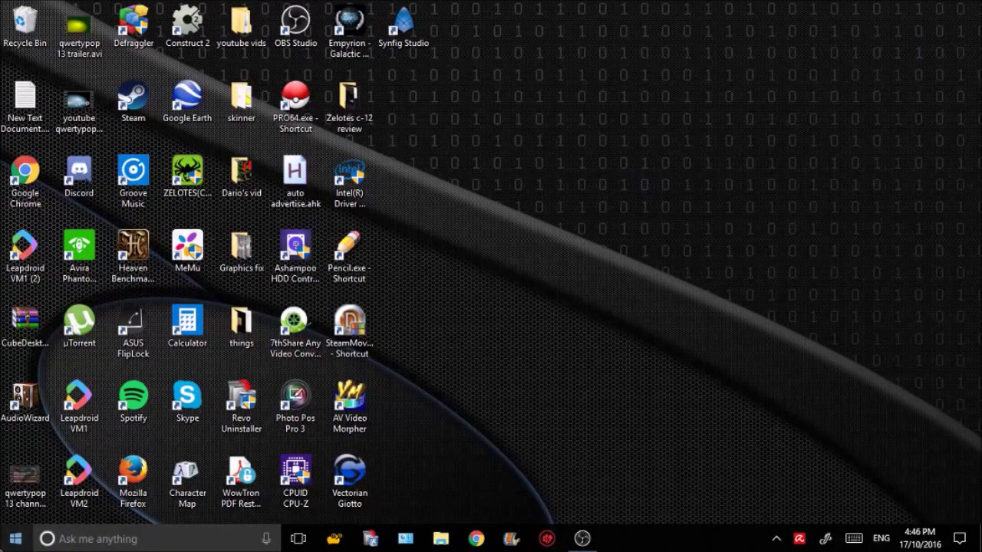
# Step: Launch Device Manager from the Start button's right-click system tools menu
pyautogui.rightClick(4, 546)
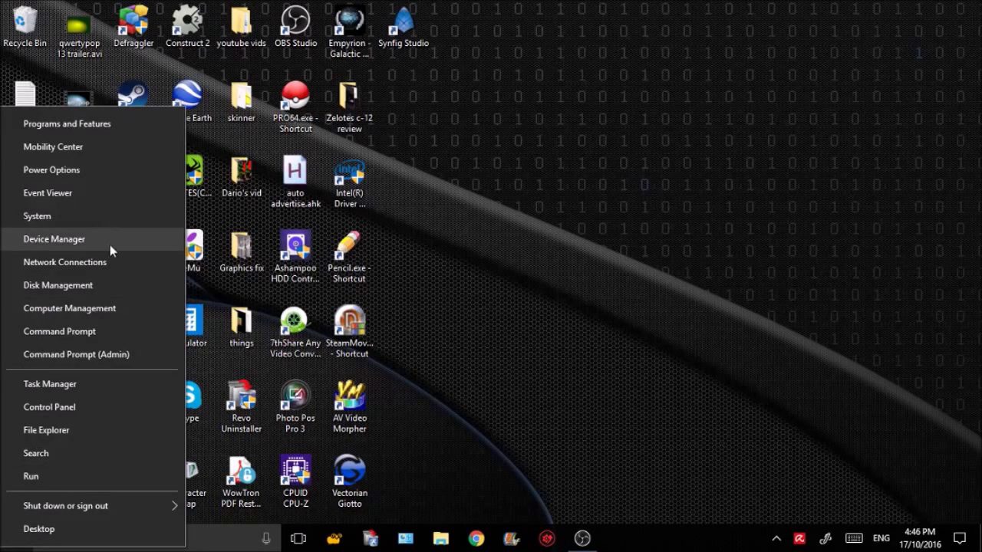
pyautogui.click(572, 439)
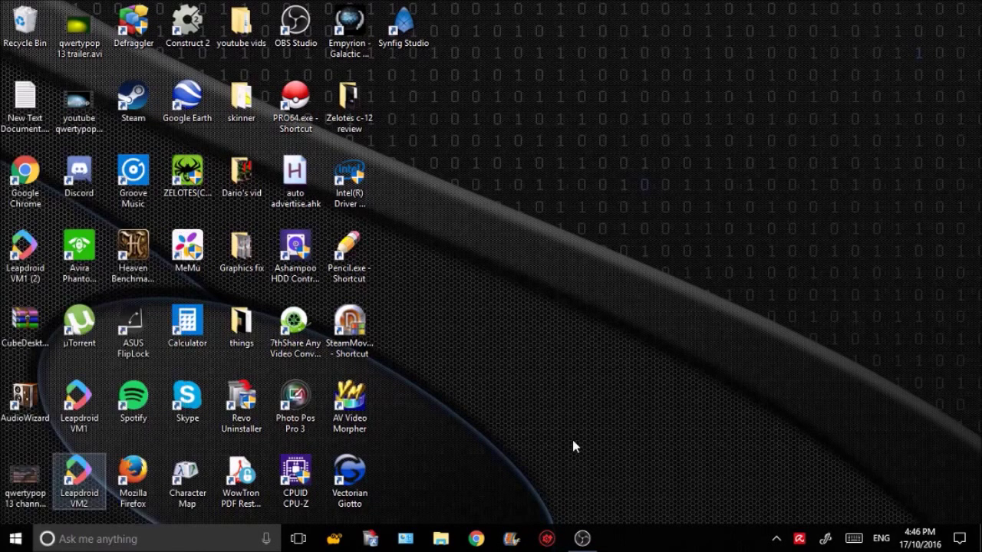
pyautogui.rightClick(9, 543)
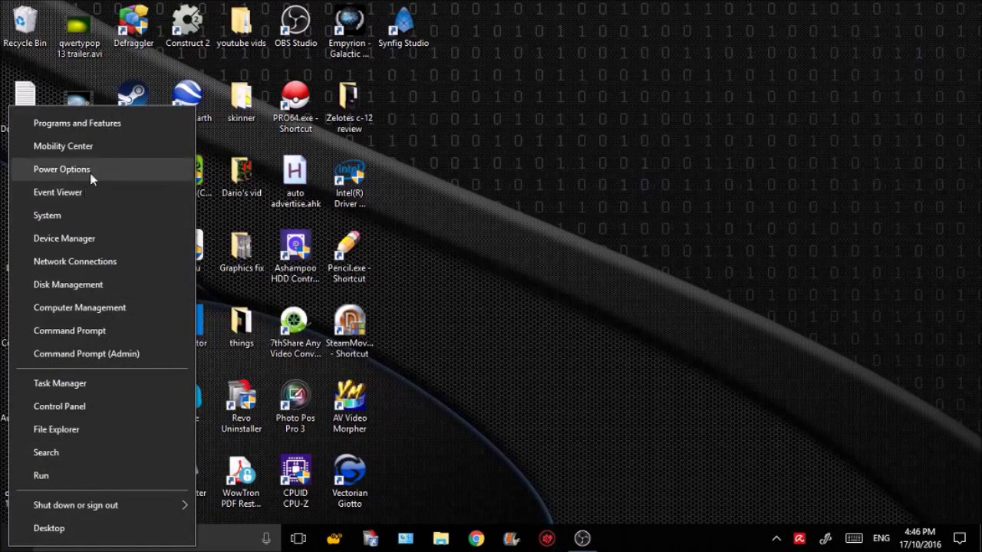
pyautogui.click(119, 238)
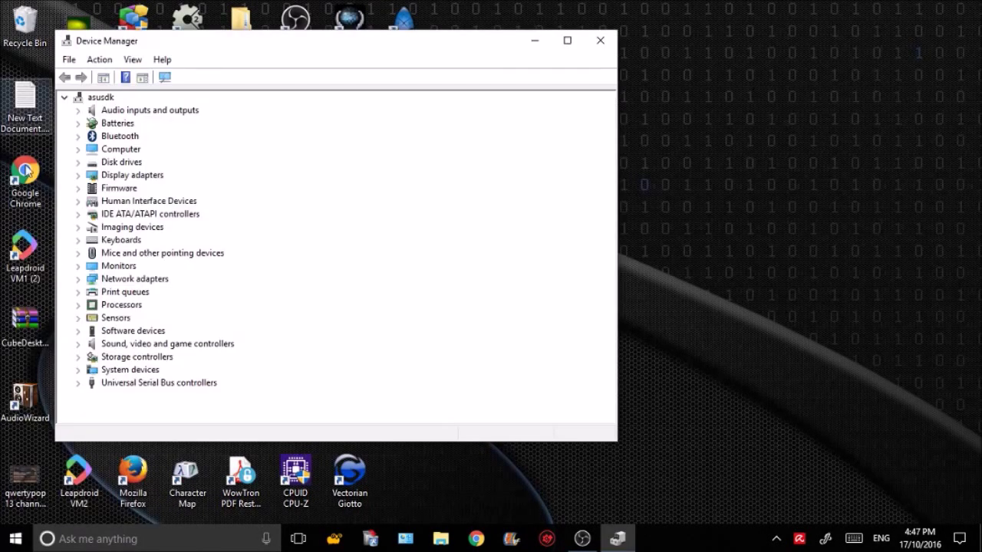
# Step: Expand Audio inputs and outputs, select Speakers (Realtek High Definition Audio), then close Device Manager
pyautogui.click(78, 110)
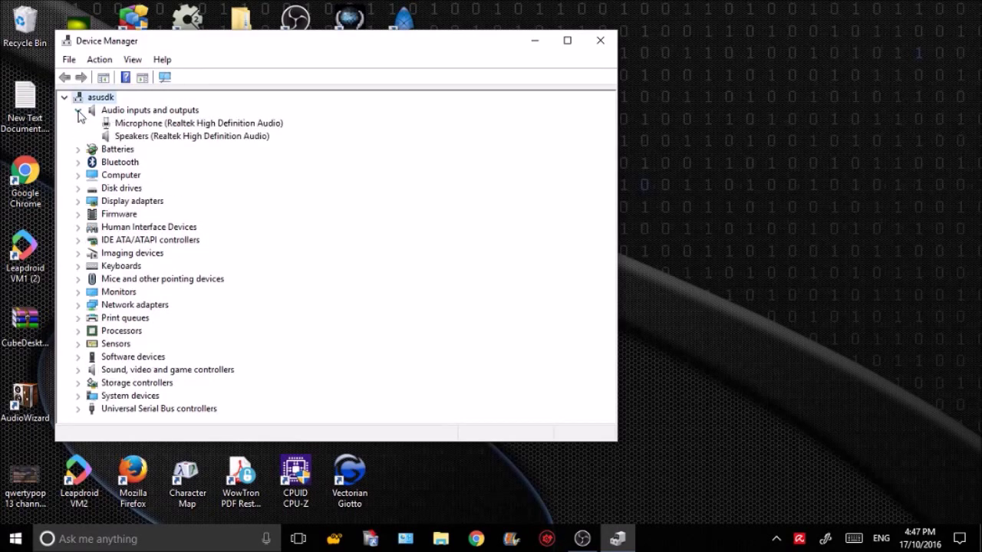
pyautogui.click(156, 137)
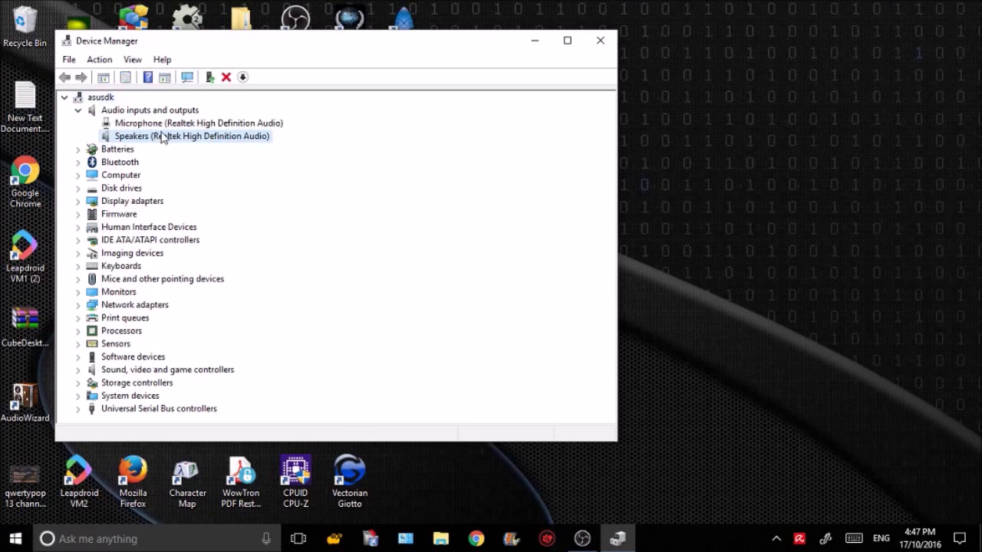
pyautogui.click(602, 48)
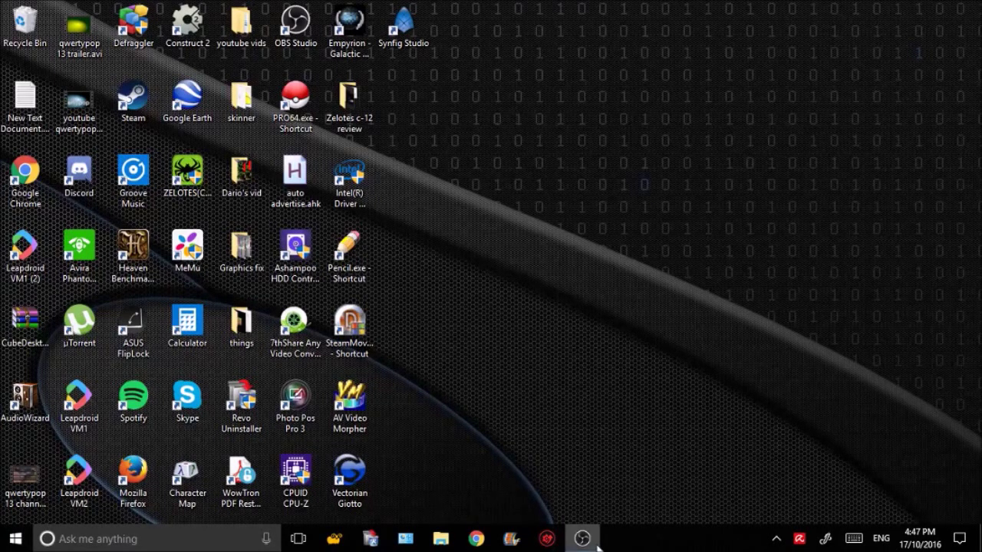
pyautogui.moveTo(582, 537)
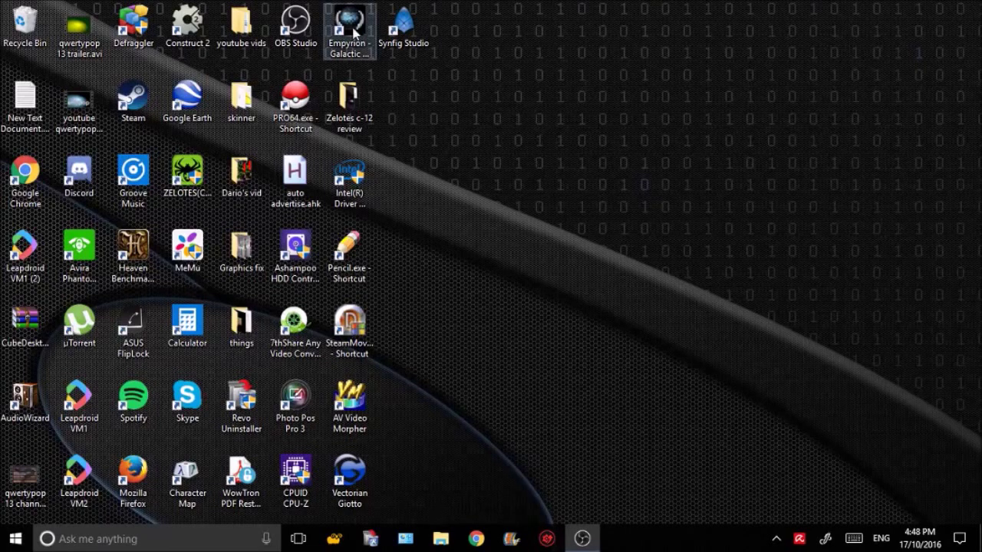
pyautogui.press('Down')
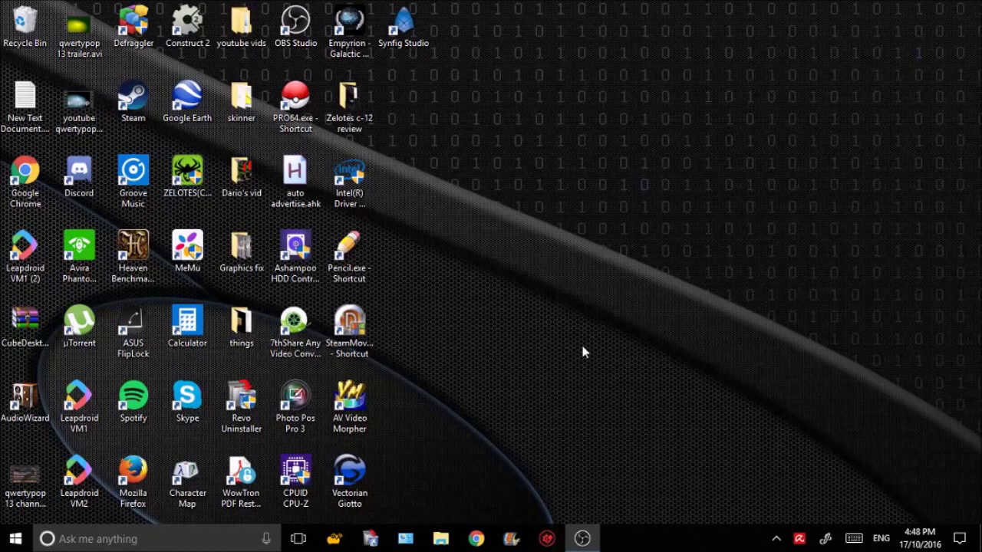
pyautogui.click(774, 543)
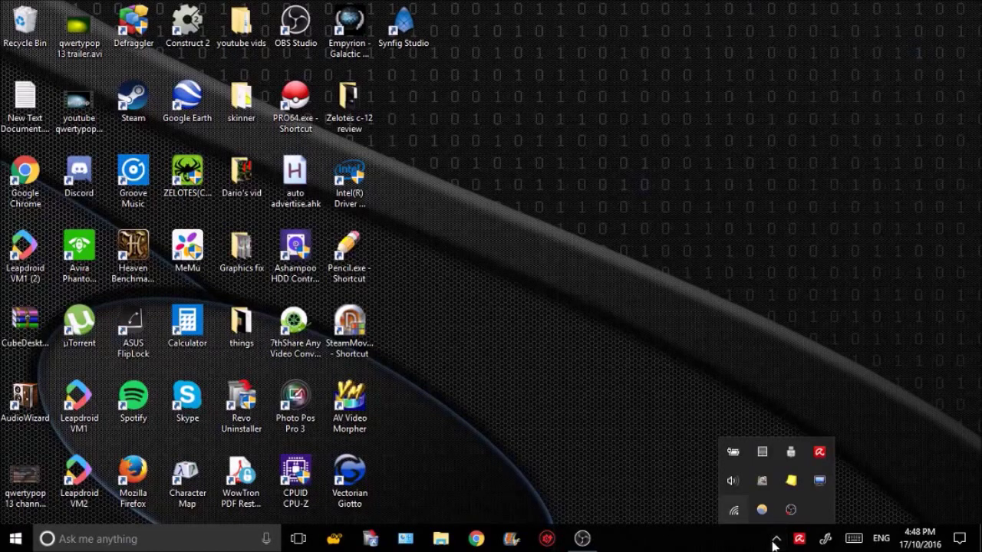
pyautogui.click(645, 455)
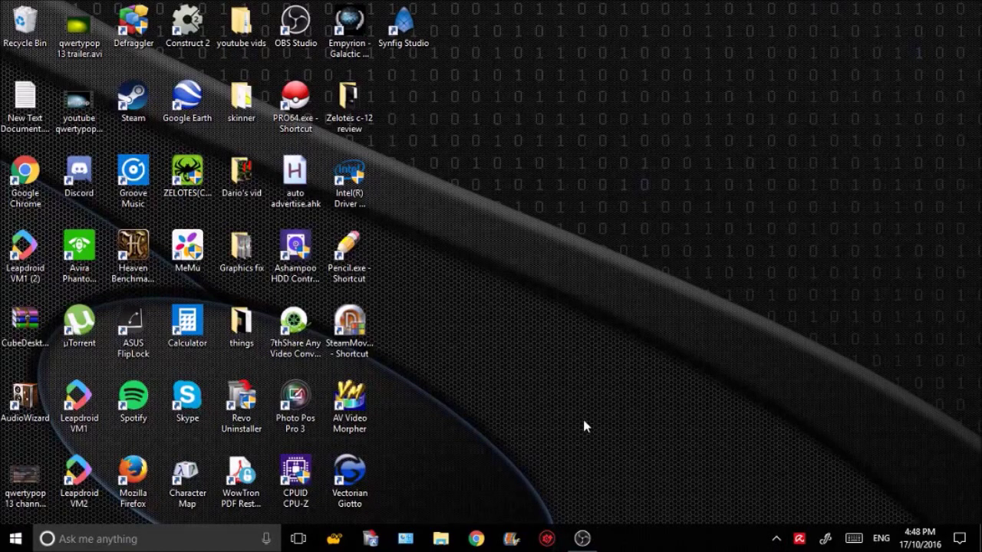